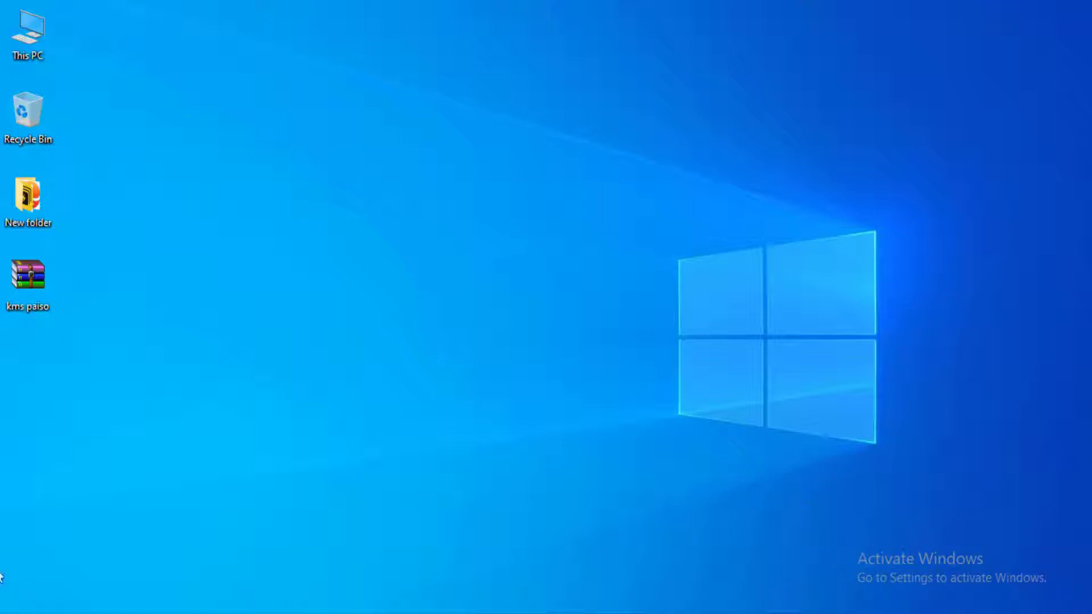
Check the Windows activation notice on the Background page of the Personalization settings, and close Settings
{"action": "left_click", "coordinate": [9, 612]}
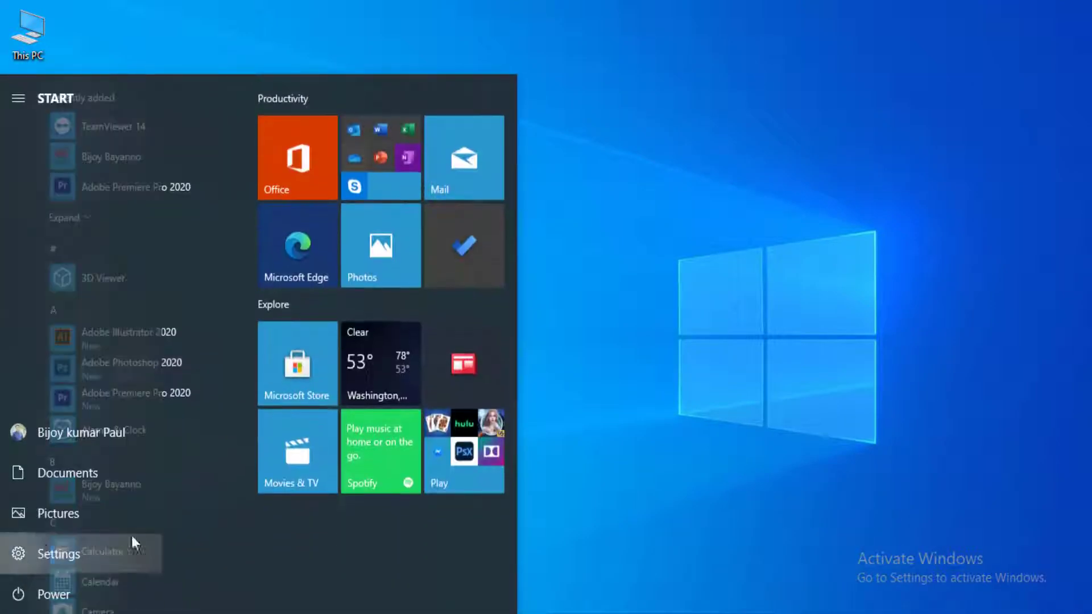
{"action": "left_click", "coordinate": [131, 546]}
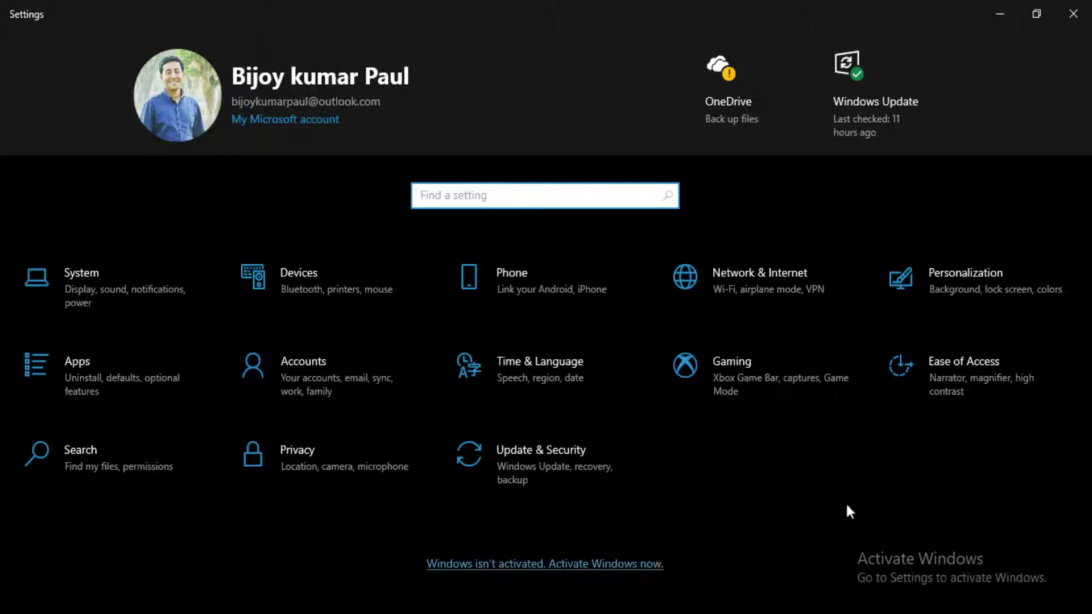
{"action": "left_click", "coordinate": [969, 288]}
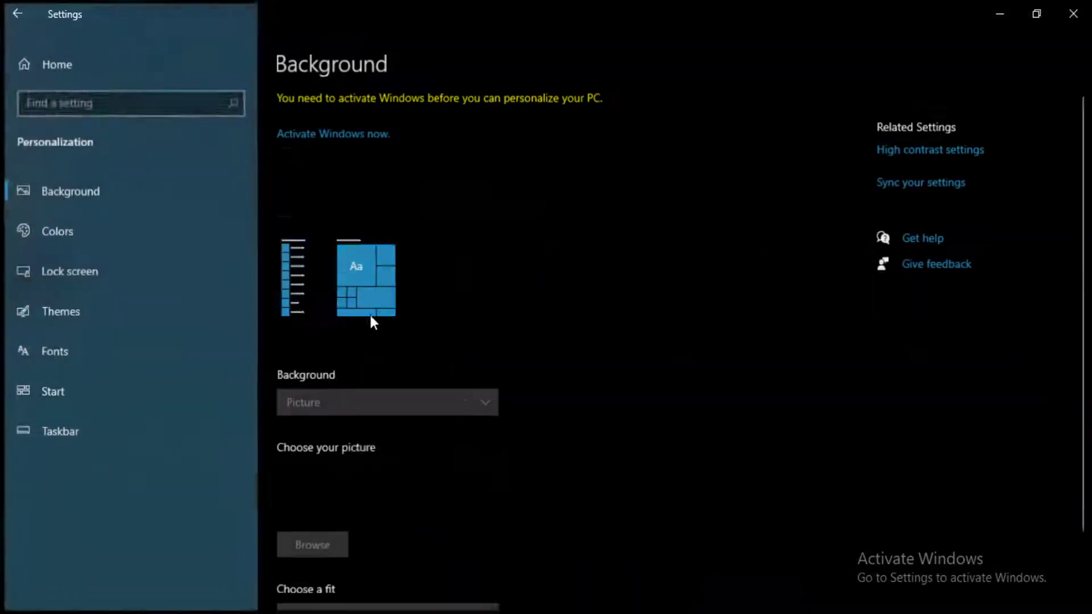
{"action": "scroll", "coordinate": [370, 317], "scroll_direction": "down", "scroll_amount": 3}
{"action": "scroll", "coordinate": [465, 336], "scroll_direction": "up", "scroll_amount": 3}
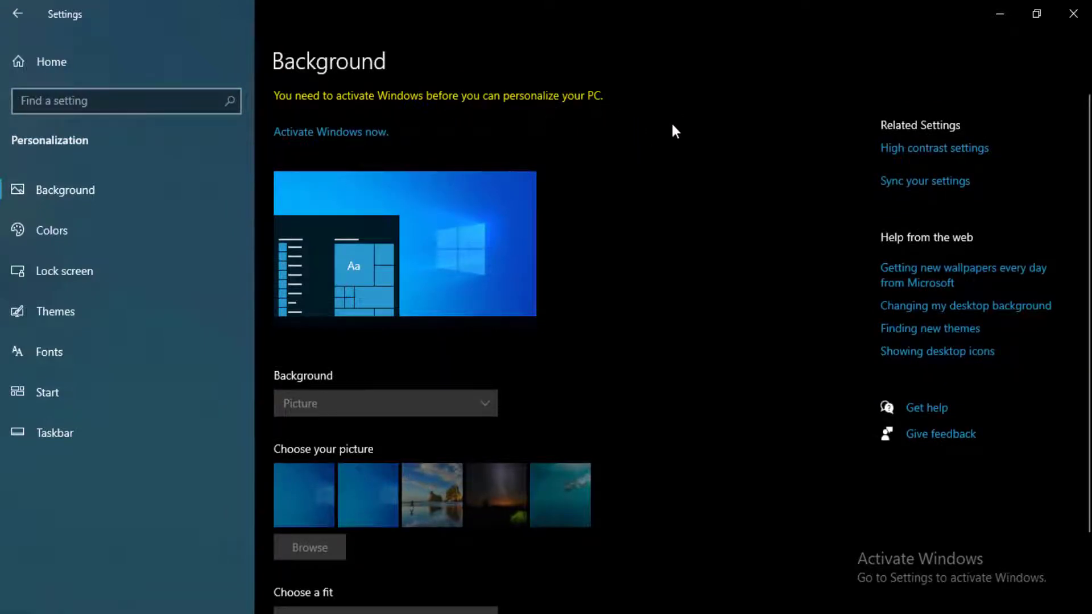
{"action": "left_click", "coordinate": [1073, 13]}
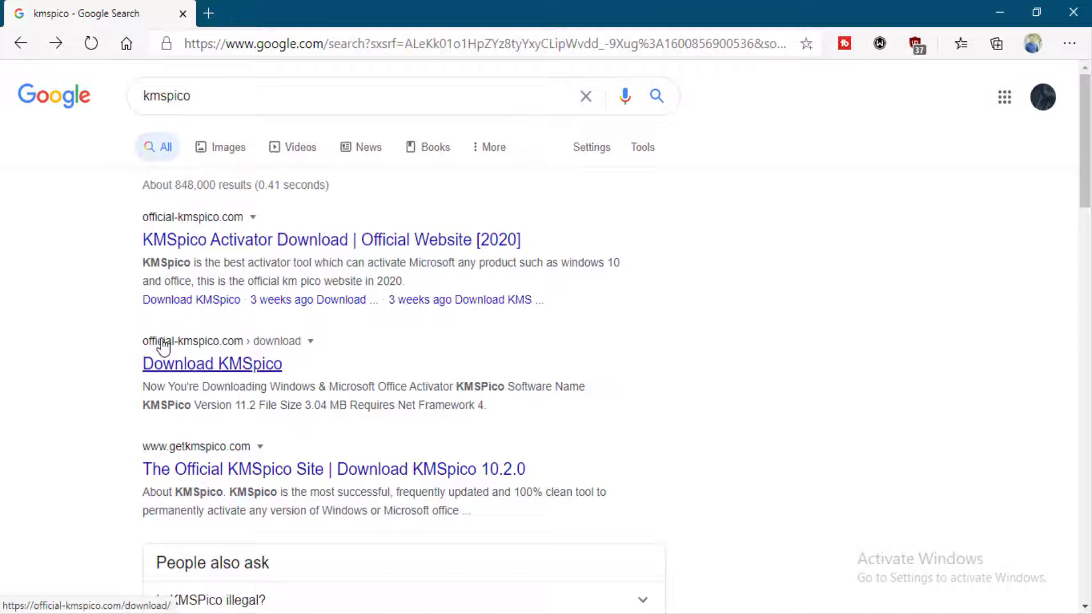
Browse the official-kmspico.com home page down to its Download KMSpico section, and close the browser
{"action": "left_click", "coordinate": [144, 370]}
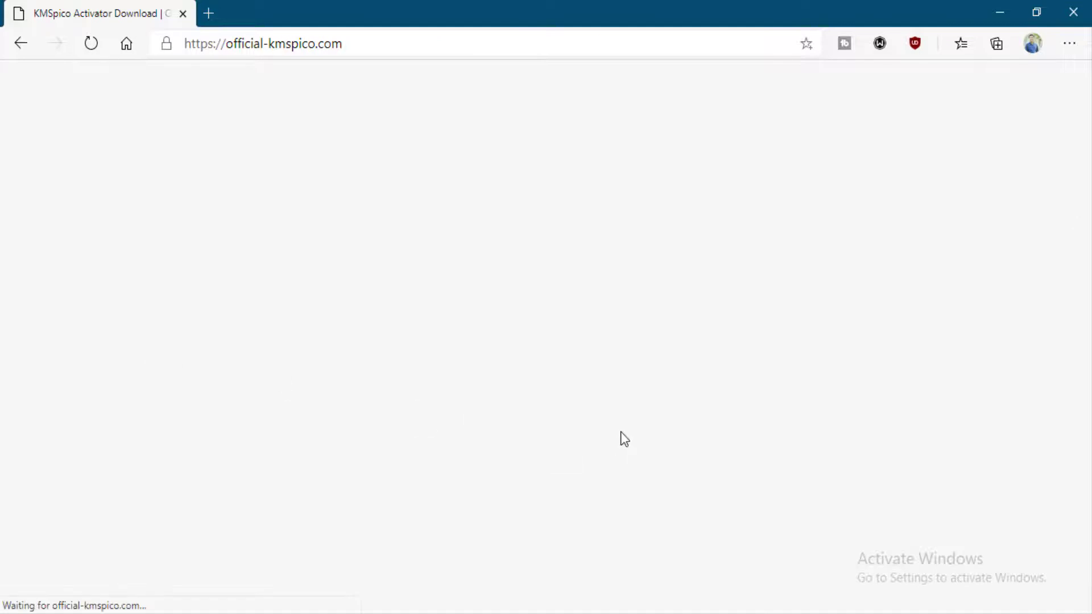
{"action": "scroll", "coordinate": [695, 460], "scroll_direction": "down", "scroll_amount": 5}
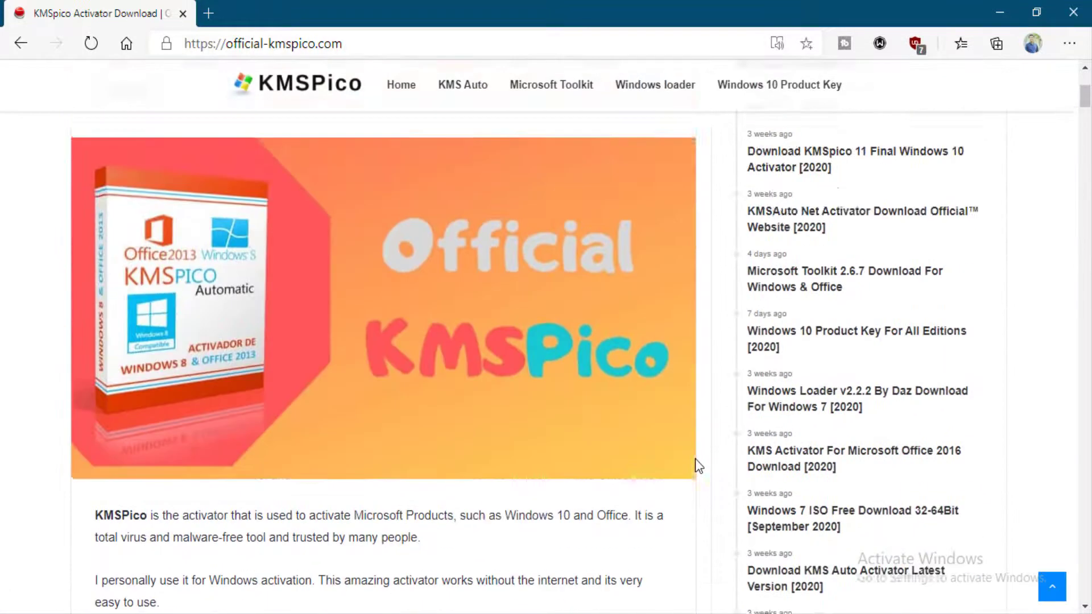
{"action": "scroll", "coordinate": [638, 455], "scroll_direction": "down", "scroll_amount": 15}
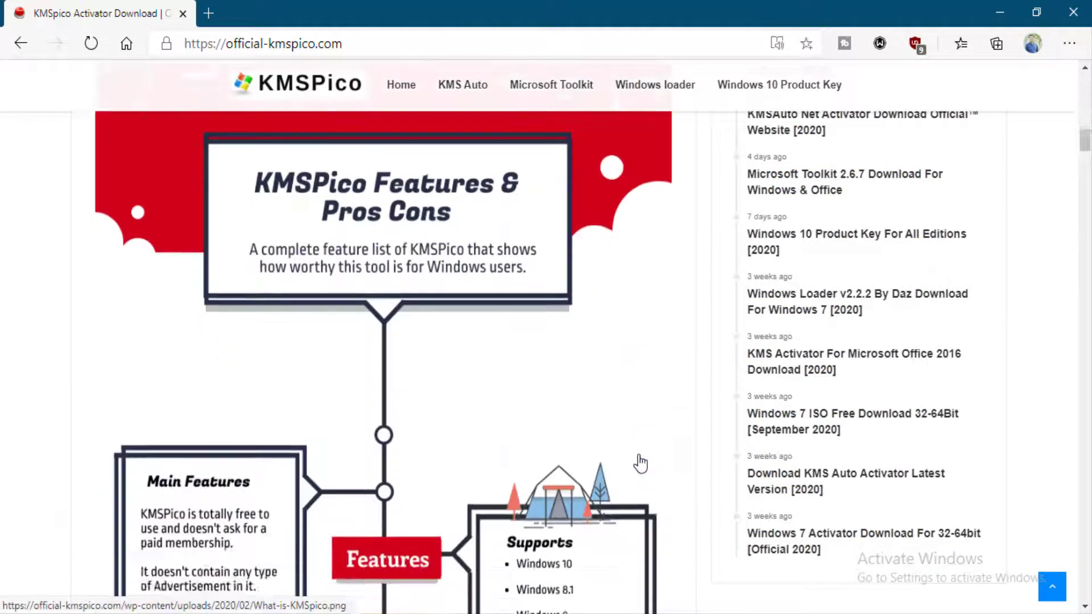
{"action": "scroll", "coordinate": [638, 463], "scroll_direction": "down", "scroll_amount": 20}
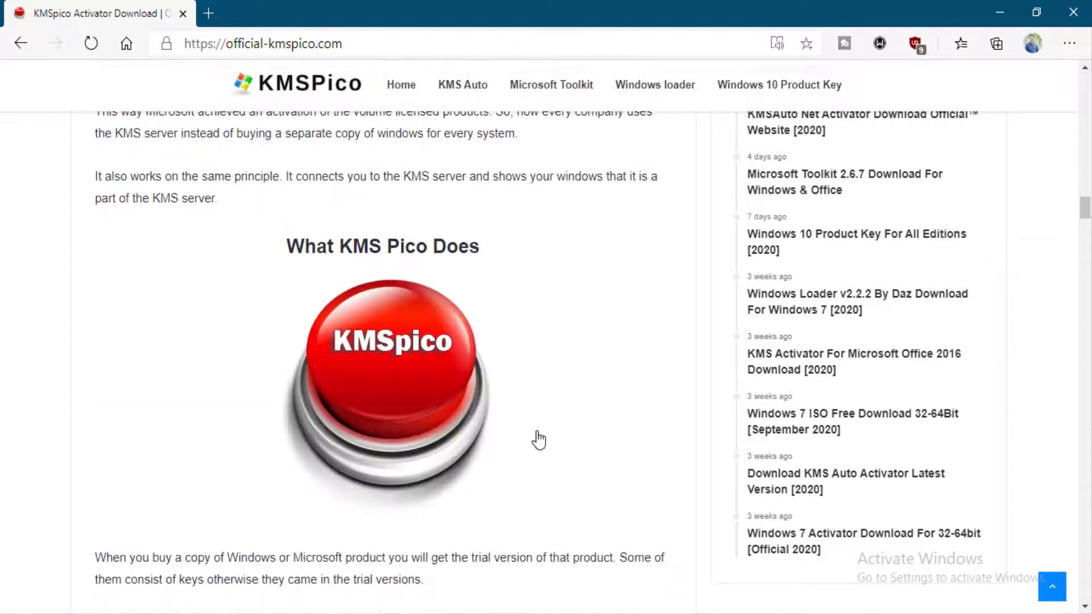
{"action": "scroll", "coordinate": [537, 430], "scroll_direction": "down", "scroll_amount": 4}
{"action": "scroll", "coordinate": [545, 431], "scroll_direction": "up", "scroll_amount": 5}
{"action": "scroll", "coordinate": [485, 421], "scroll_direction": "down", "scroll_amount": 14}
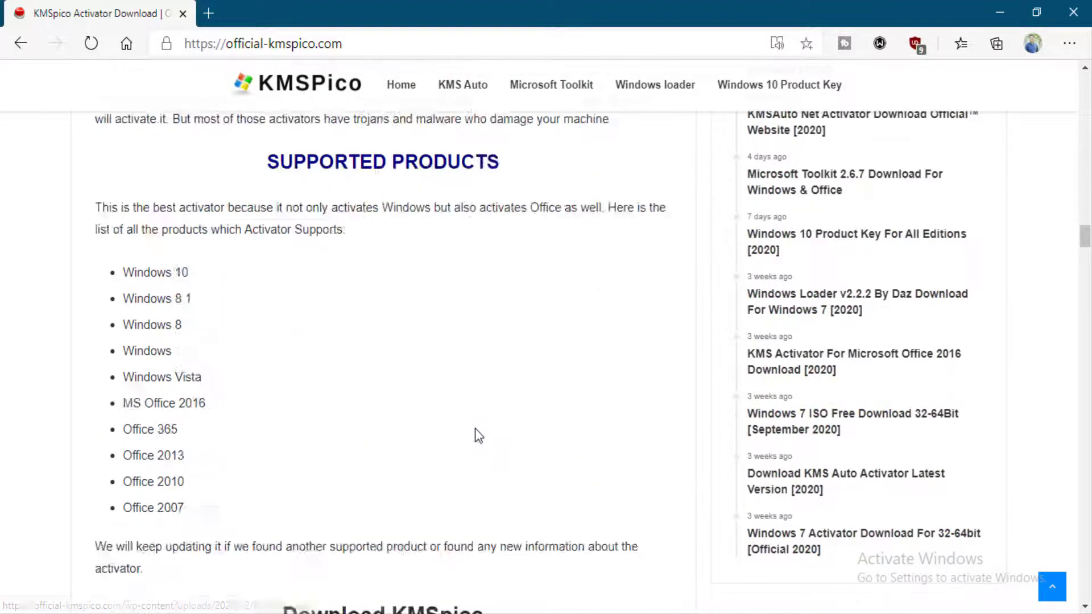
{"action": "scroll", "coordinate": [479, 435], "scroll_direction": "down", "scroll_amount": 9}
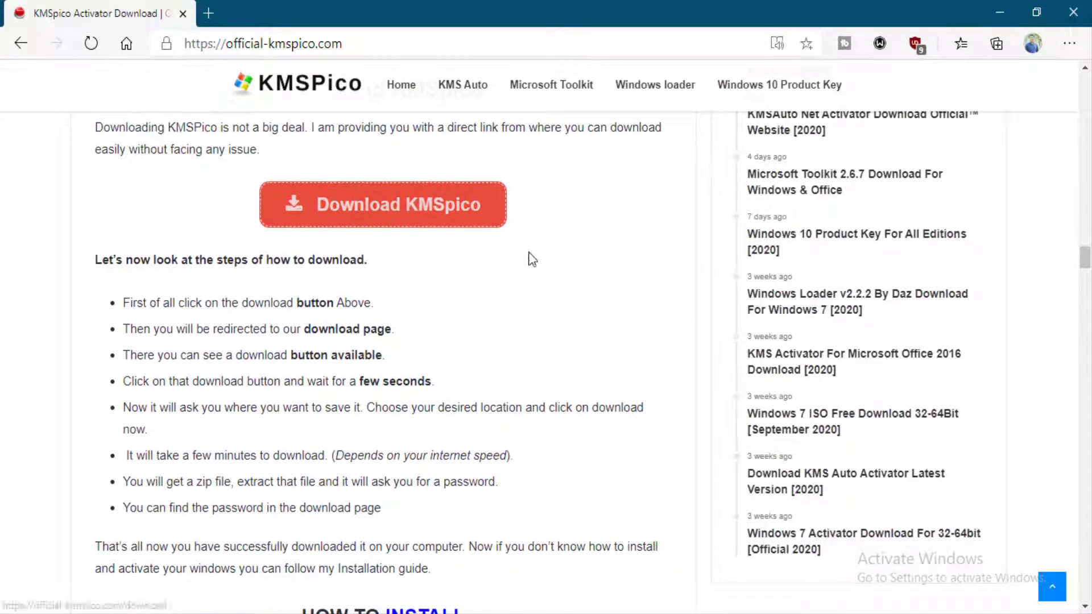
{"action": "scroll", "coordinate": [532, 259], "scroll_direction": "up", "scroll_amount": 1}
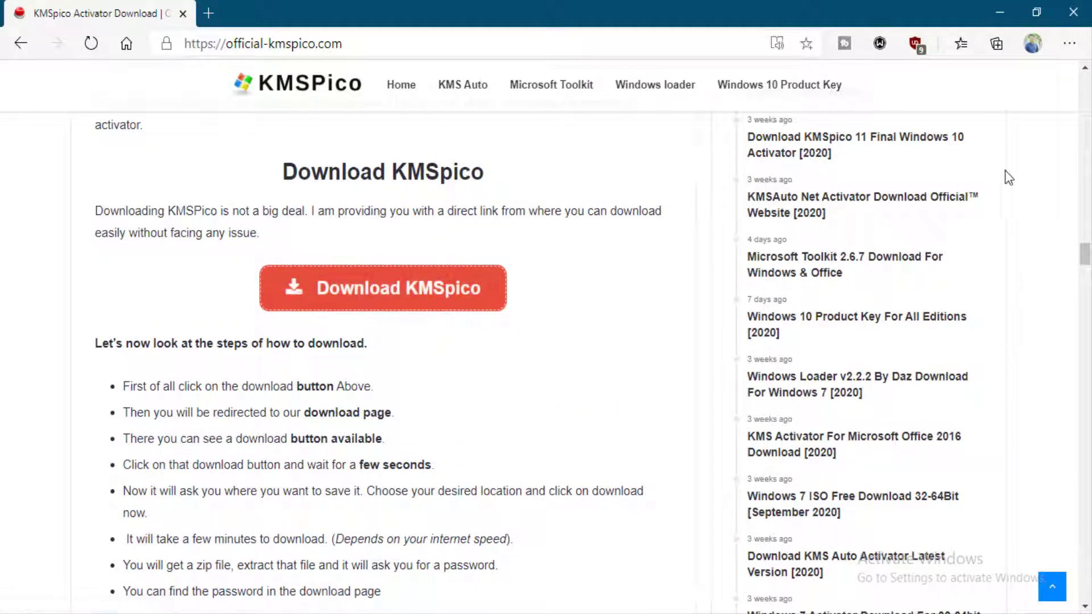
{"action": "left_click", "coordinate": [1073, 12]}
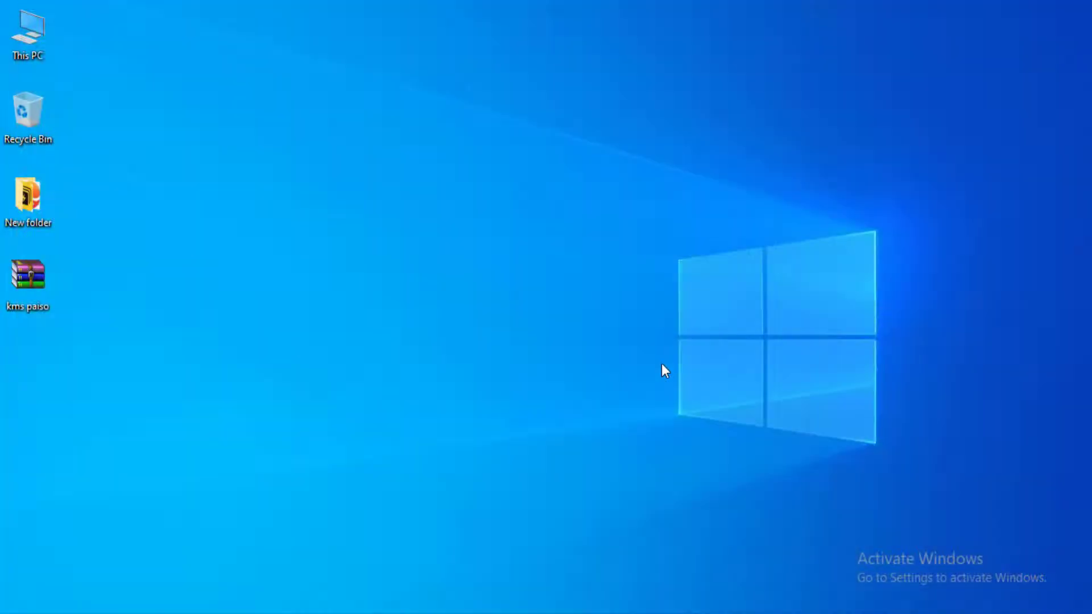
Search Settings for "sec", go to the Windows Security settings, and open Windows Security
{"action": "left_click_drag", "start_coordinate": [35, 302], "coordinate": [56, 288]}
{"action": "left_click", "coordinate": [244, 322]}
{"action": "key", "text": "super"}
{"action": "left_click", "coordinate": [17, 552]}
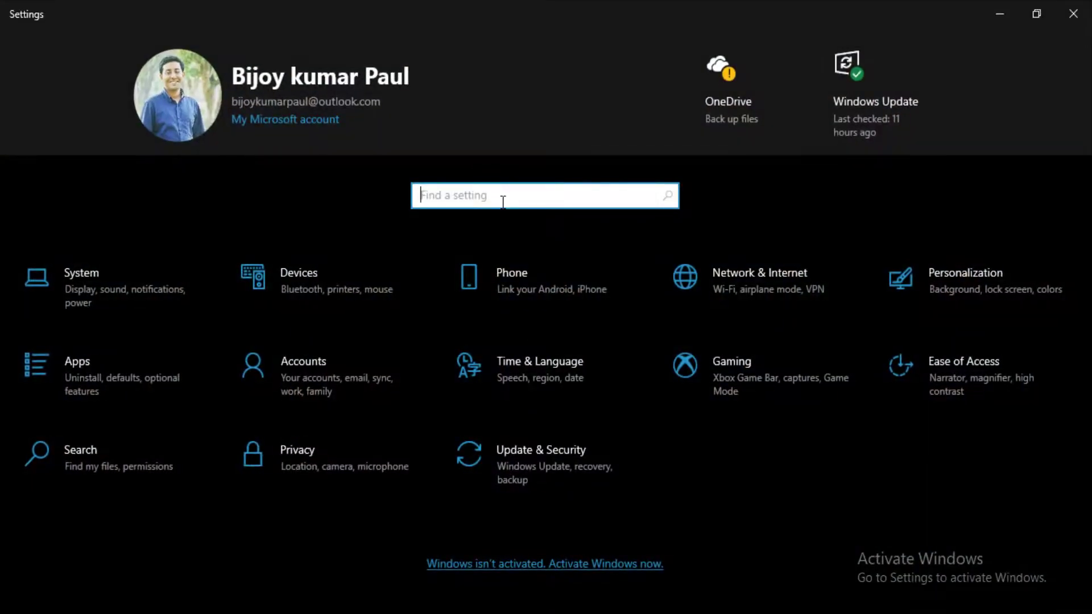
{"action": "type", "text": "sec"}
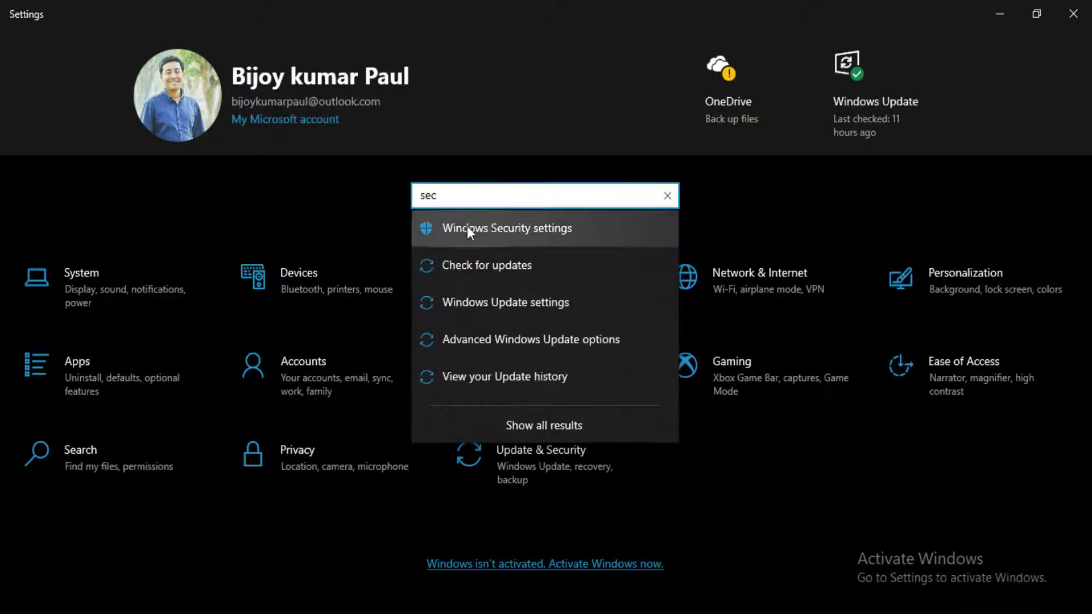
{"action": "key", "text": "Down"}
{"action": "left_click", "coordinate": [558, 230]}
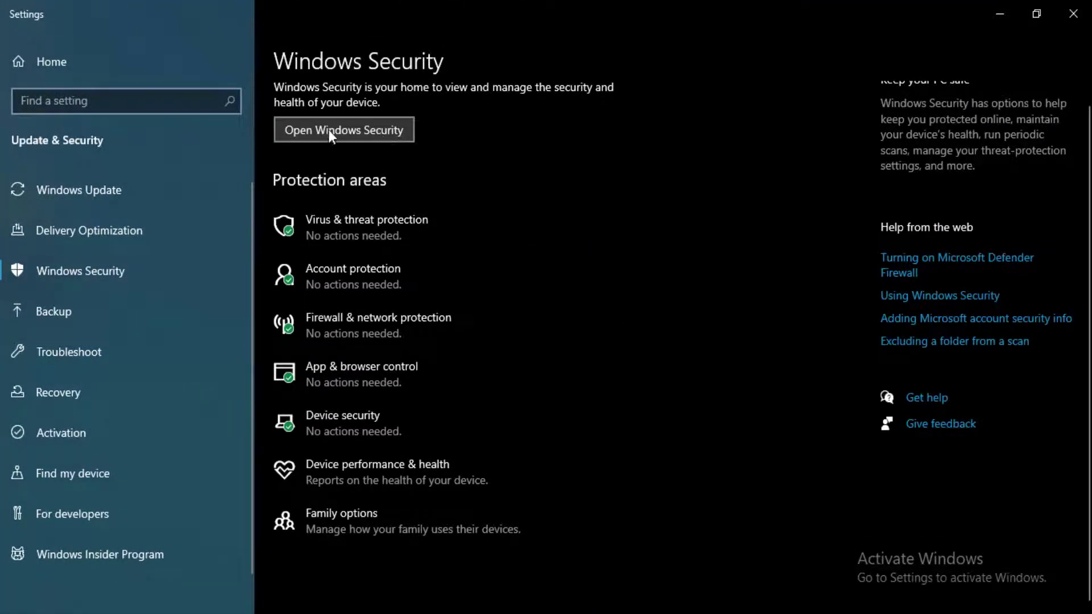
{"action": "left_click", "coordinate": [365, 130]}
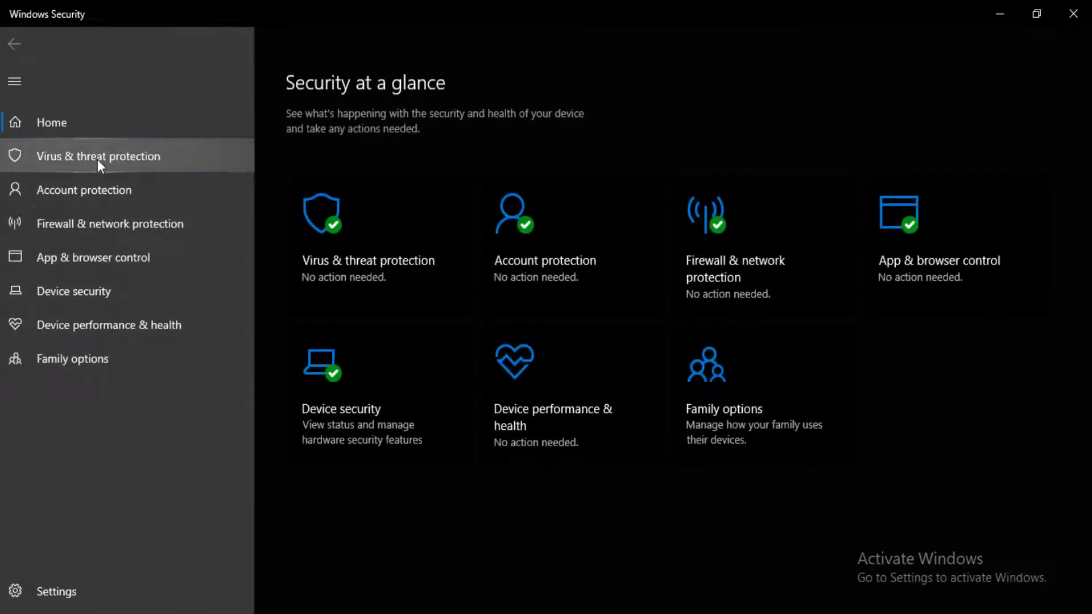
Turn off Microsoft Defender's virus and threat protection, and close the security and settings windows
{"action": "left_click", "coordinate": [140, 159]}
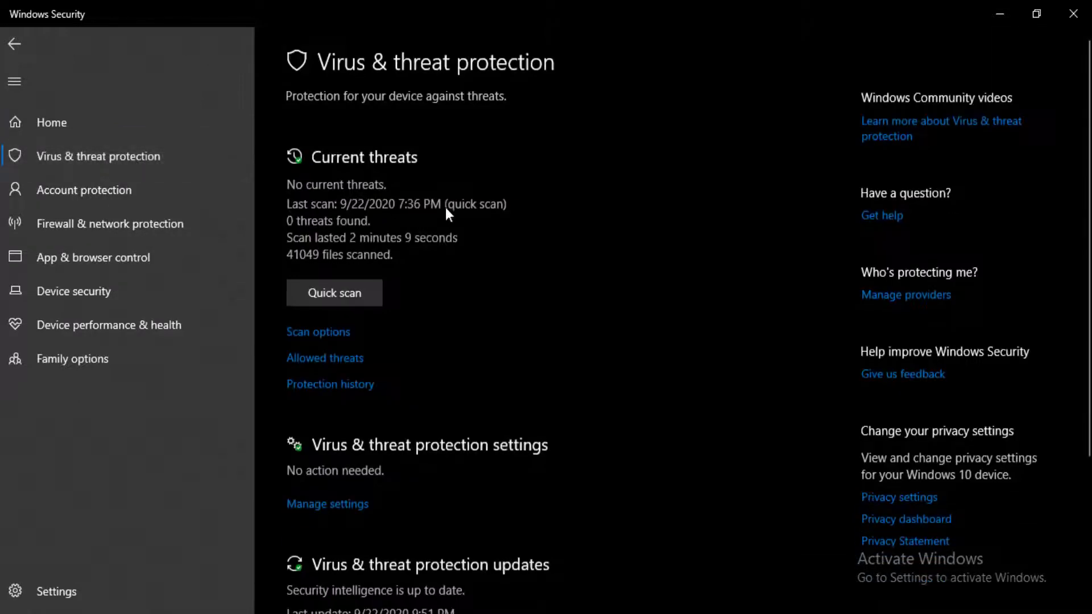
{"action": "scroll", "coordinate": [500, 256], "scroll_direction": "down", "scroll_amount": 3}
{"action": "left_click", "coordinate": [333, 302]}
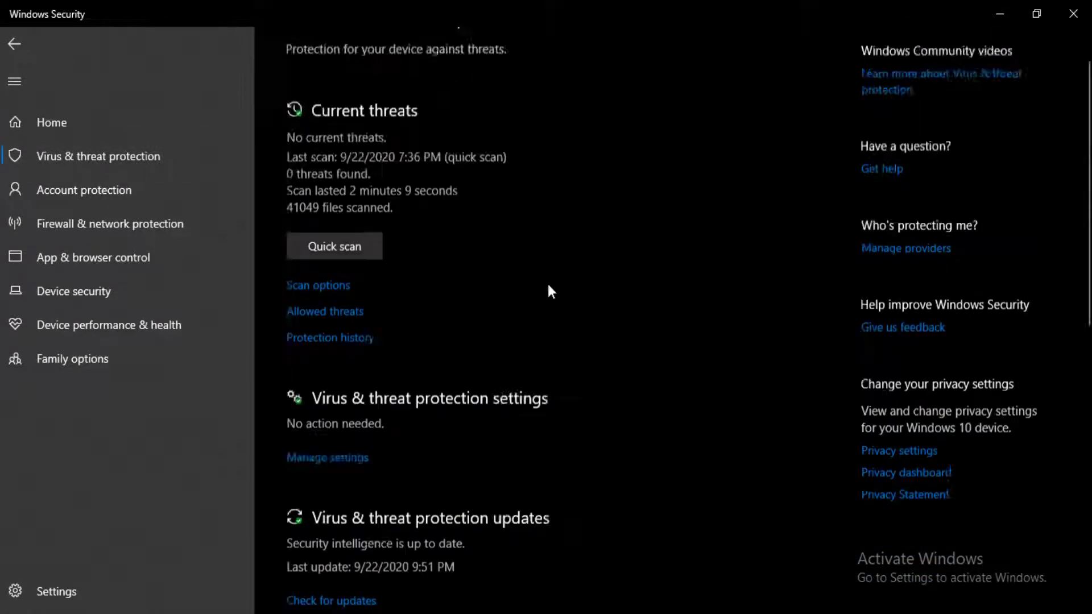
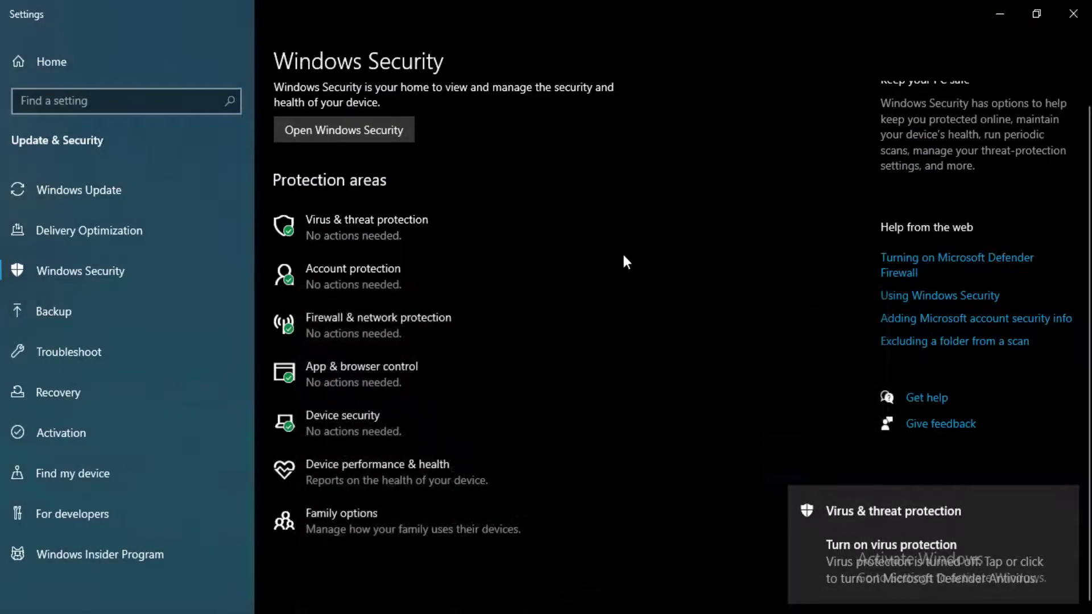
{"action": "left_click", "coordinate": [1071, 22]}
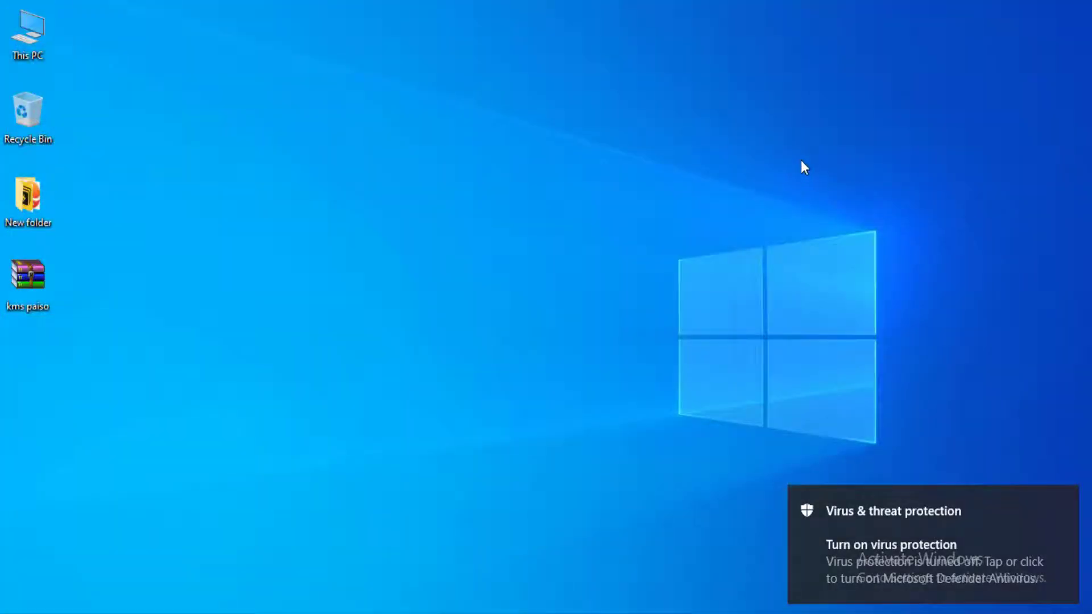
Open the kms paiso archive from the desktop and run the KMSpico_setup application in its kms paiso folder
{"action": "double_click", "coordinate": [35, 290]}
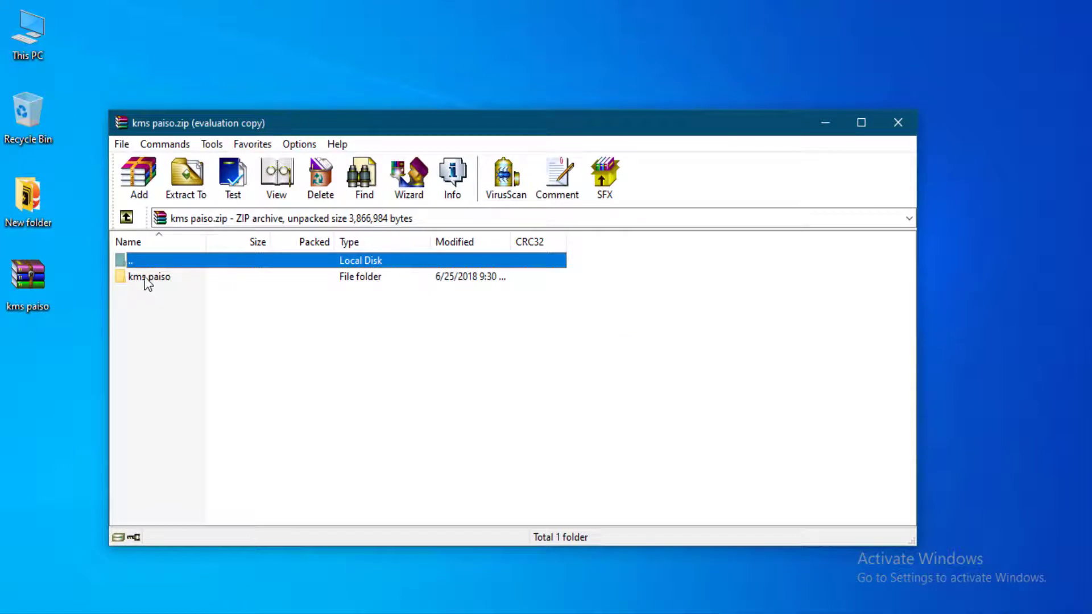
{"action": "double_click", "coordinate": [144, 277]}
{"action": "left_click", "coordinate": [175, 276]}
{"action": "double_click", "coordinate": [176, 274]}
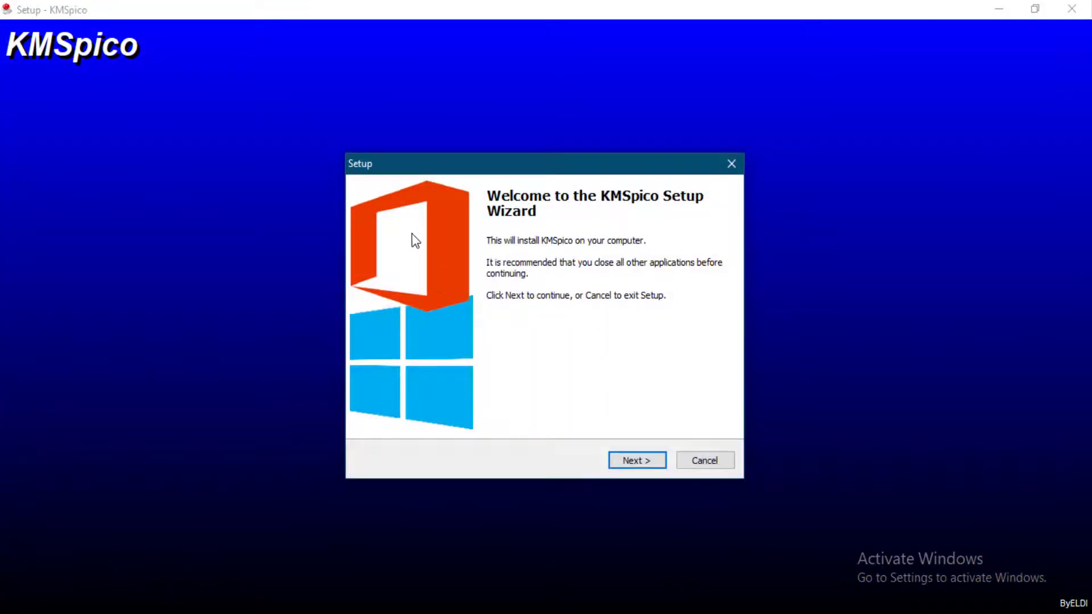
Accept the license agreement, install KMSpico through the setup wizard, and close the archive window
{"action": "left_click", "coordinate": [635, 460]}
{"action": "left_click", "coordinate": [476, 411]}
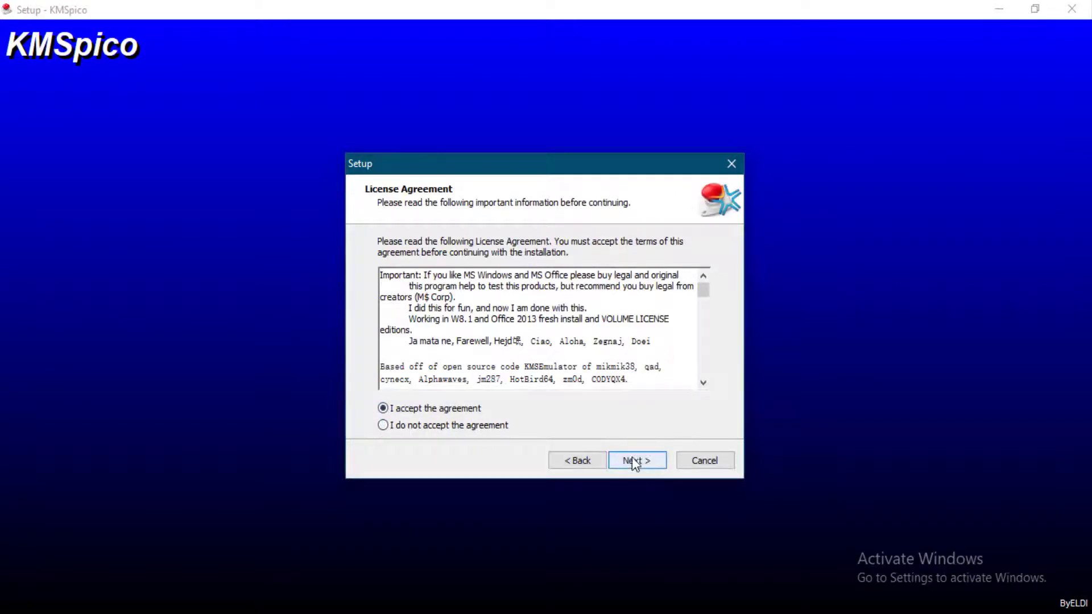
{"action": "left_click", "coordinate": [638, 455]}
{"action": "left_click", "coordinate": [638, 455]}
{"action": "left_click", "coordinate": [638, 455]}
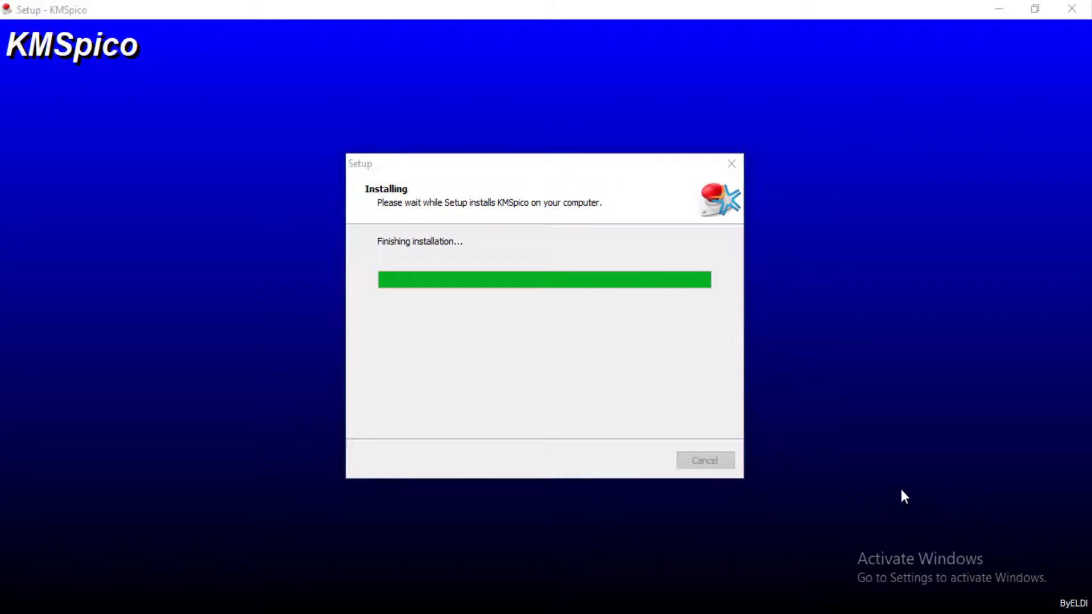
{"action": "right_click", "coordinate": [697, 612]}
{"action": "left_click", "coordinate": [665, 608]}
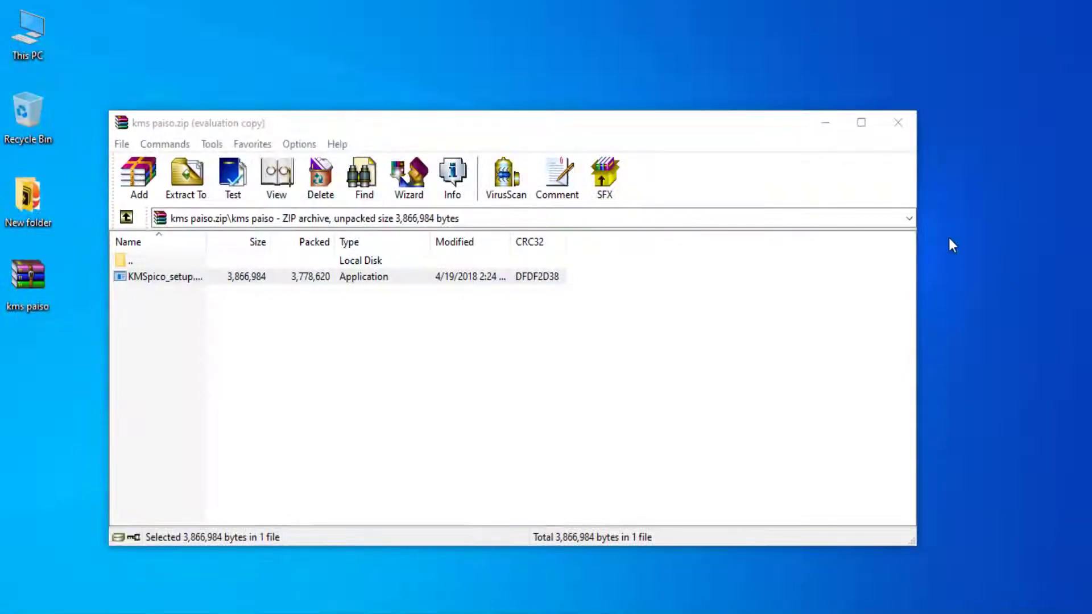
{"action": "left_click", "coordinate": [898, 123]}
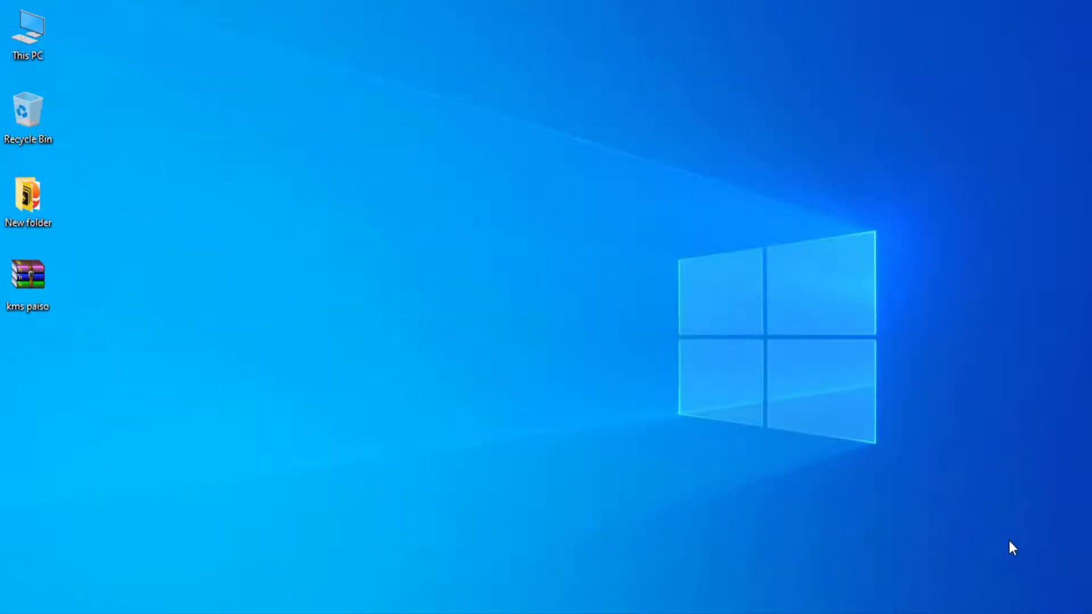
Check whether the Background options in the Personalization settings can be edited, and close Settings
{"action": "key", "text": "super"}
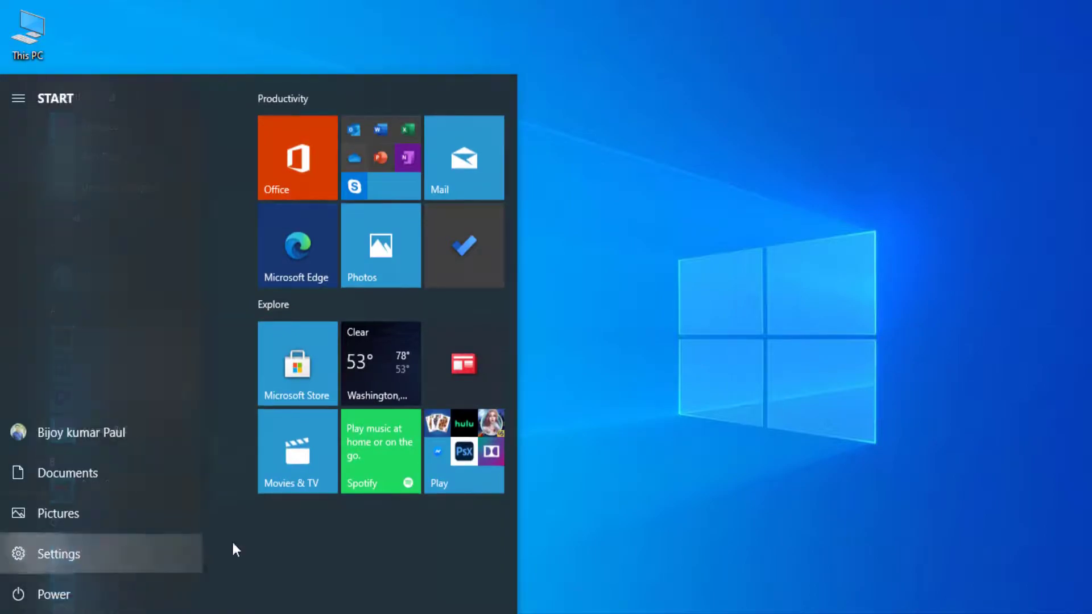
{"action": "left_click", "coordinate": [231, 547]}
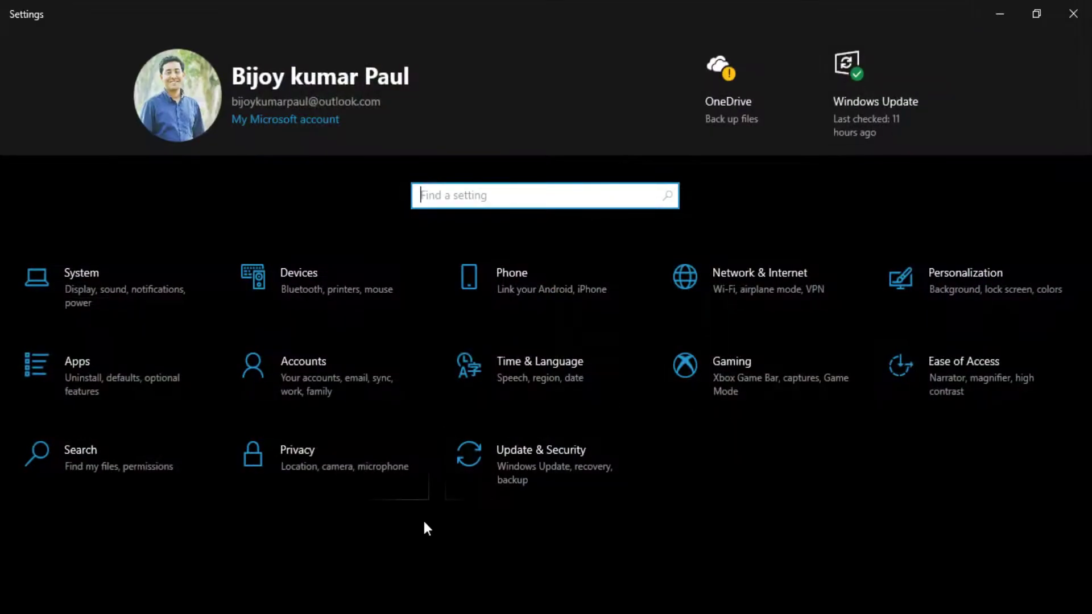
{"action": "left_click", "coordinate": [947, 298]}
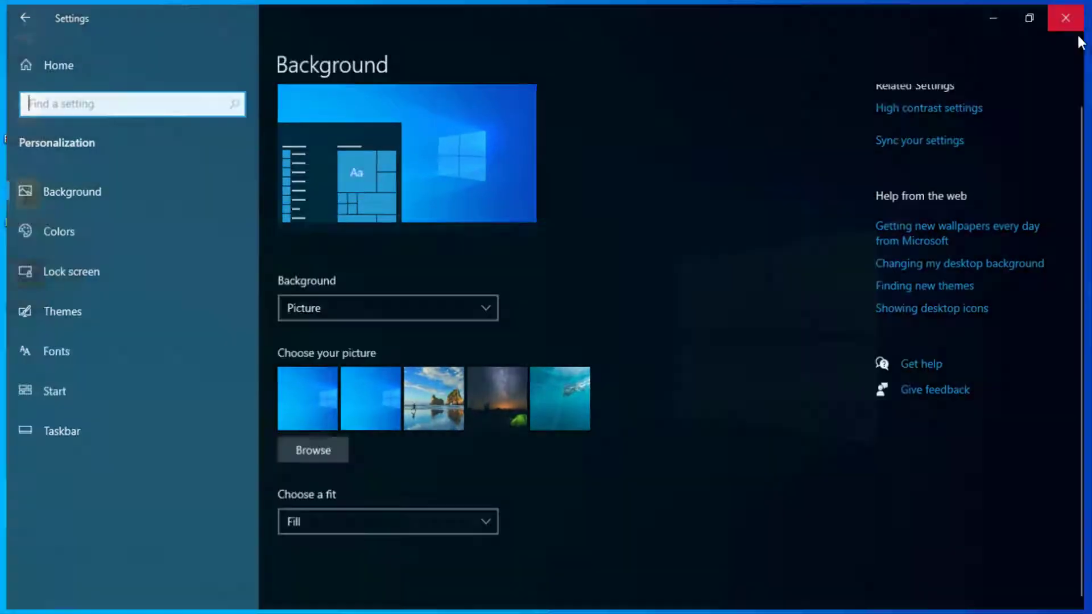
{"action": "left_click", "coordinate": [1073, 14]}
Search for and launch Word 2013, and decline opening the macro document as read-only
{"action": "key", "text": "super"}
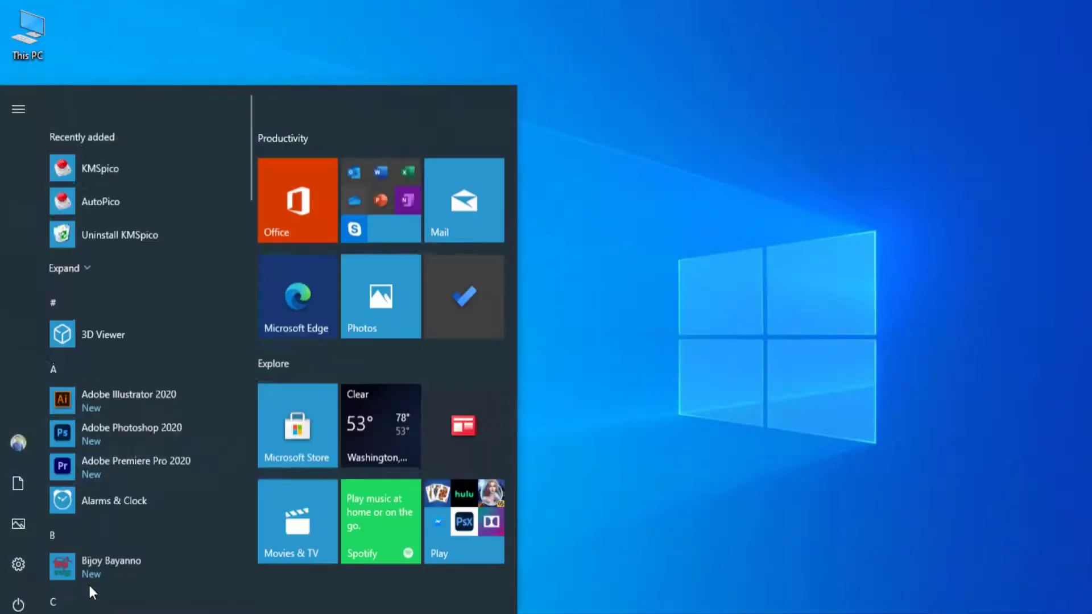
{"action": "scroll", "coordinate": [174, 380], "scroll_direction": "down", "scroll_amount": 8}
{"action": "scroll", "coordinate": [168, 397], "scroll_direction": "up", "scroll_amount": 7}
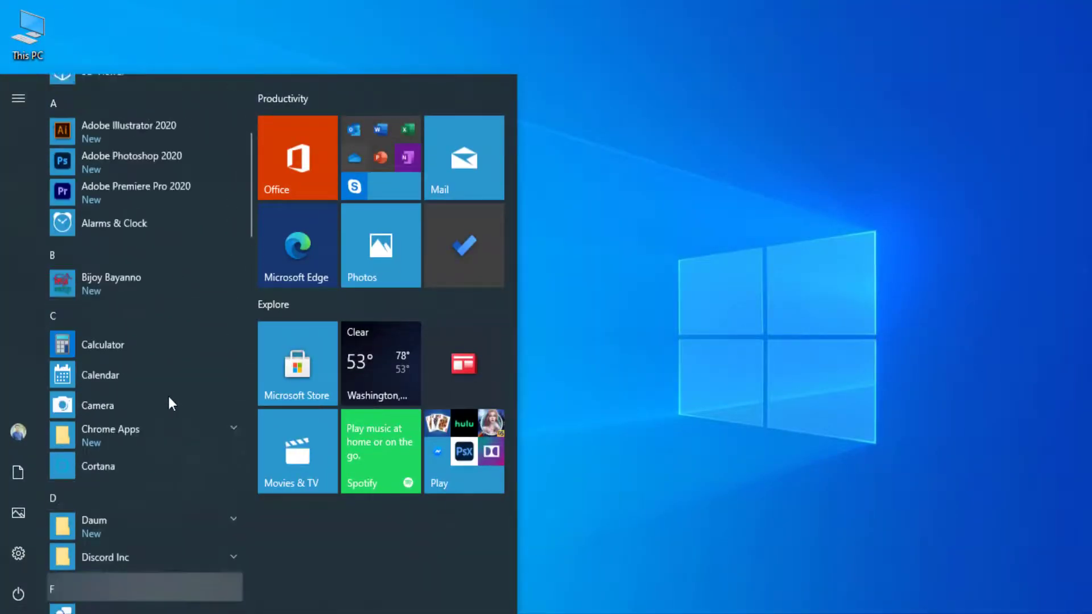
{"action": "type", "text": "wo"}
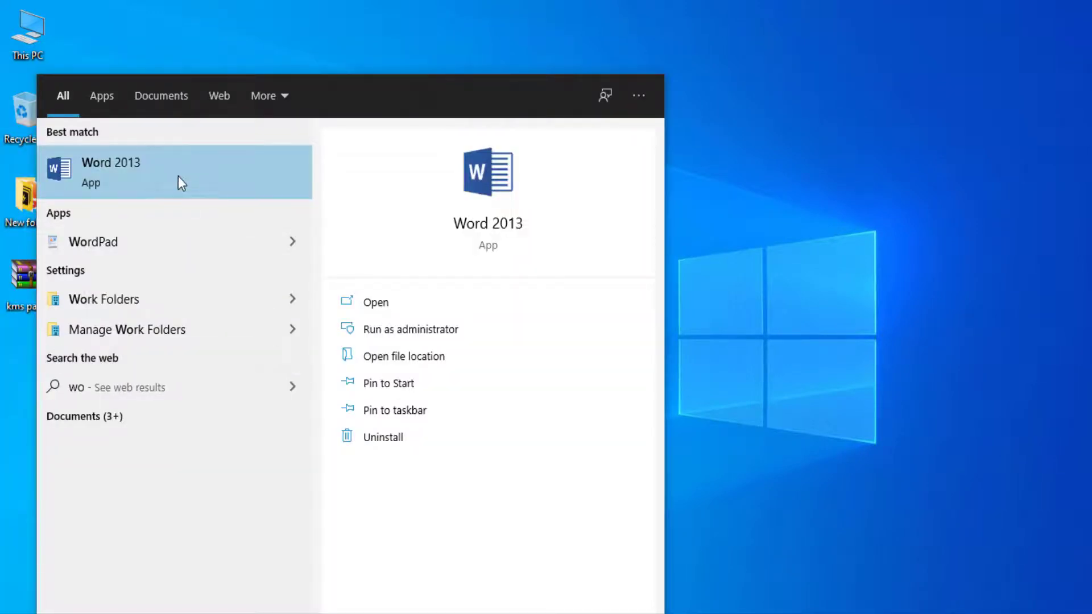
{"action": "left_click", "coordinate": [178, 176]}
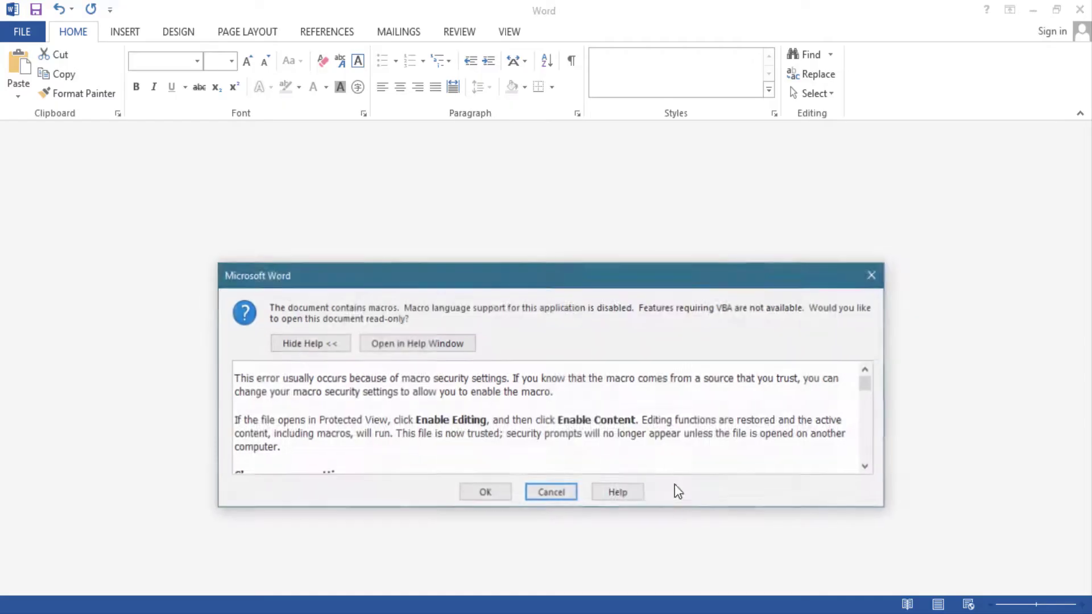
{"action": "left_click", "coordinate": [550, 493]}
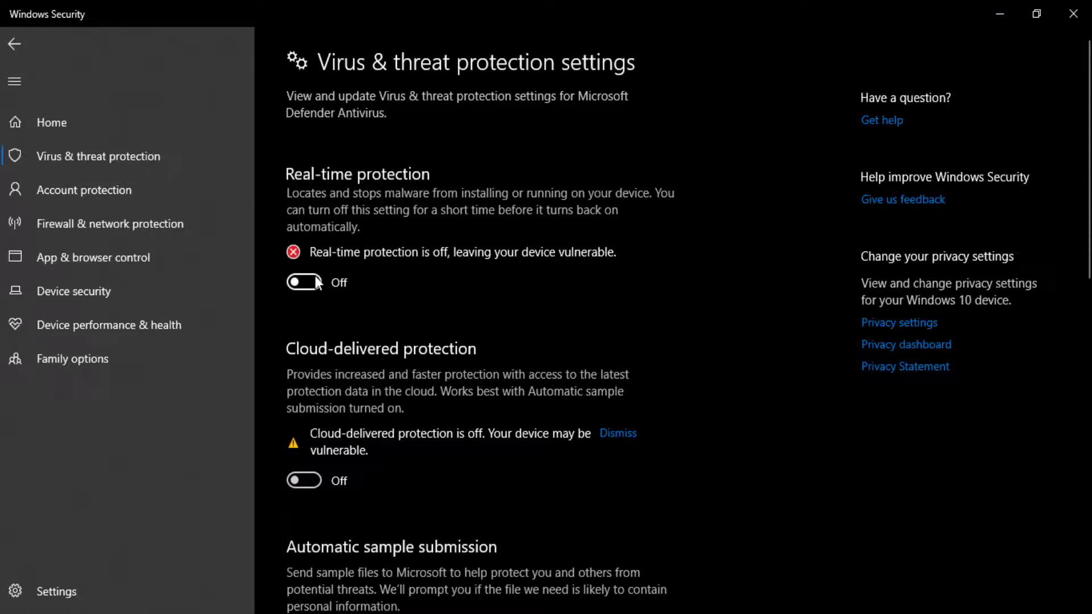
Turn on real-time protection, cloud-delivered protection, automatic sample submission and Tamper Protection, and close Windows Security
{"action": "left_click", "coordinate": [313, 267]}
{"action": "scroll", "coordinate": [536, 286], "scroll_direction": "down", "scroll_amount": 5}
{"action": "left_click", "coordinate": [301, 199]}
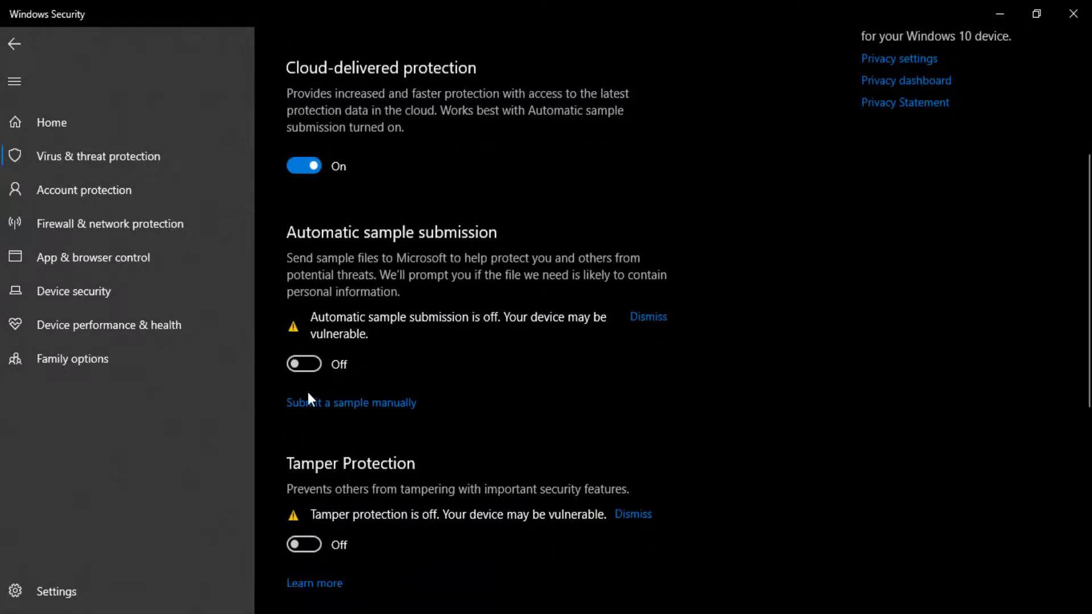
{"action": "left_click", "coordinate": [304, 363]}
{"action": "scroll", "coordinate": [364, 307], "scroll_direction": "down", "scroll_amount": 4}
{"action": "left_click", "coordinate": [304, 253]}
{"action": "scroll", "coordinate": [646, 369], "scroll_direction": "up", "scroll_amount": 8}
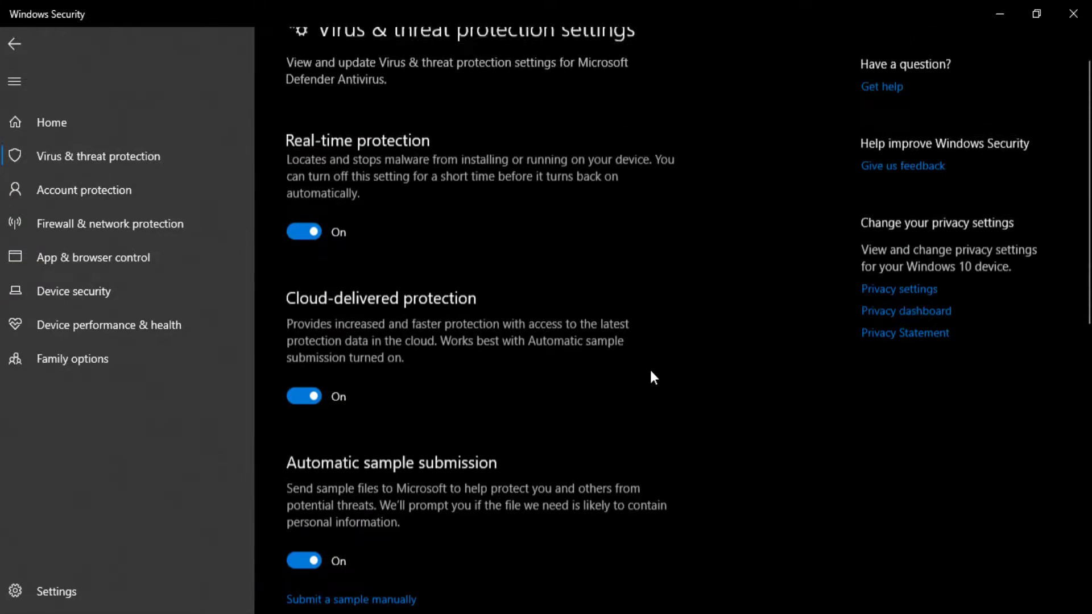
{"action": "scroll", "coordinate": [660, 398], "scroll_direction": "down", "scroll_amount": 6}
{"action": "scroll", "coordinate": [674, 455], "scroll_direction": "down", "scroll_amount": 5}
{"action": "left_click", "coordinate": [1073, 13]}
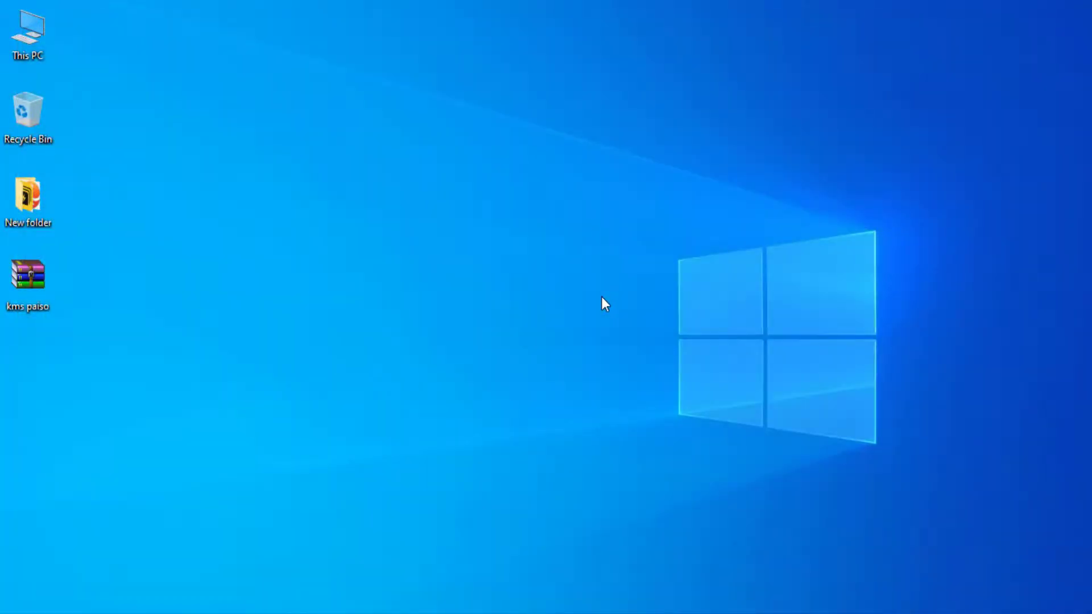